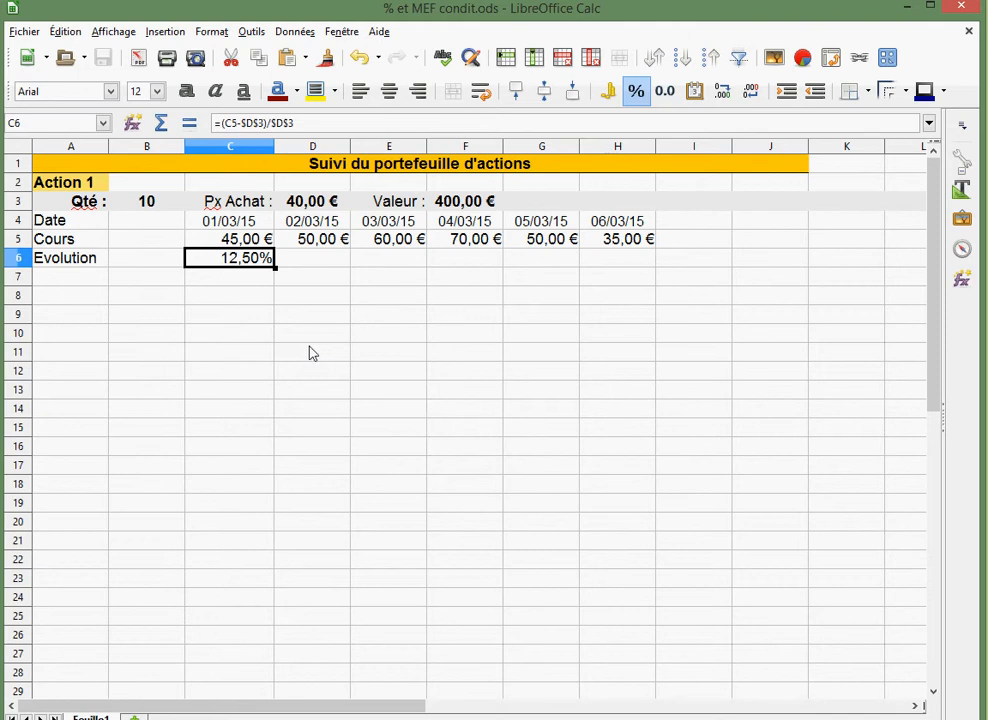
- Examine the purchase price, the portfolio value and the Evolution formula in C6
left_click(307, 202)
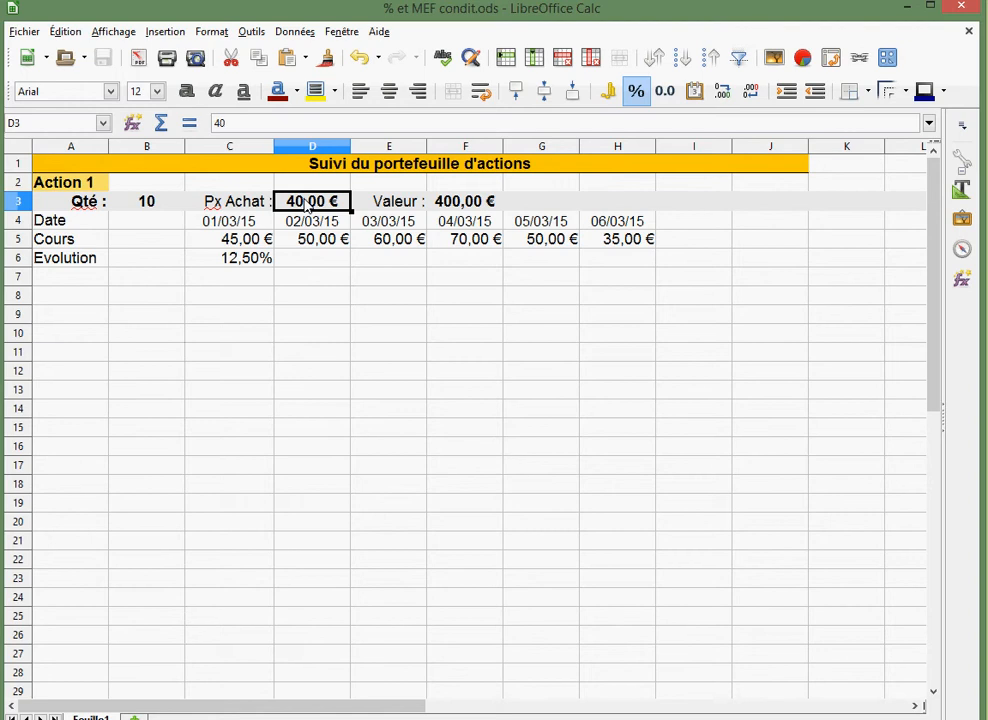
left_click(443, 205)
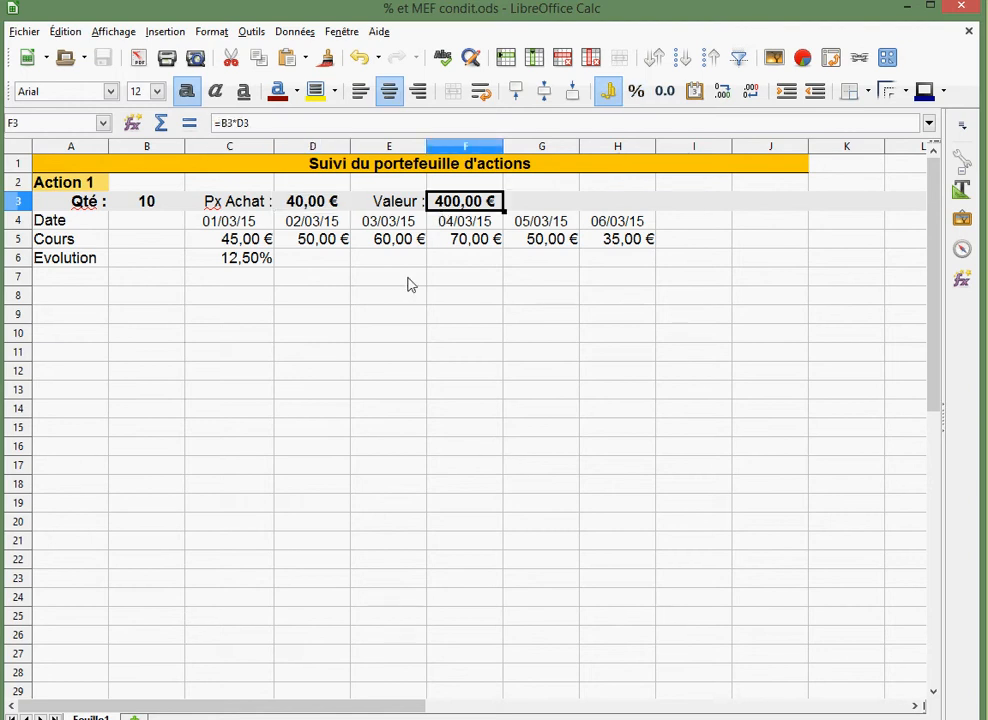
left_click(239, 264)
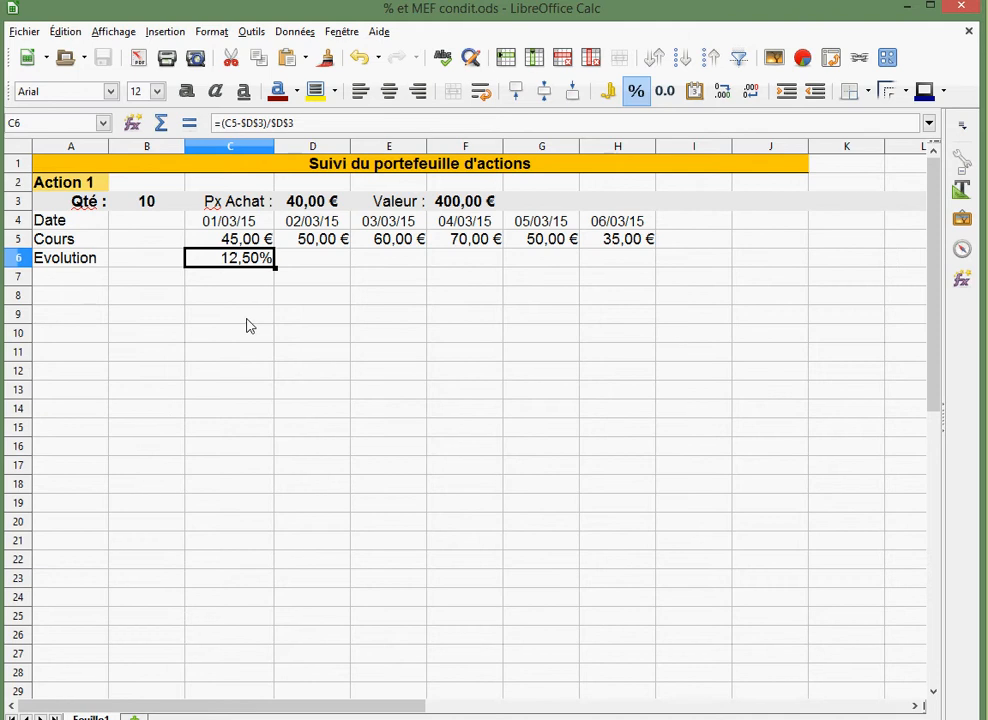
left_click_drag(307, 125, 211, 125)
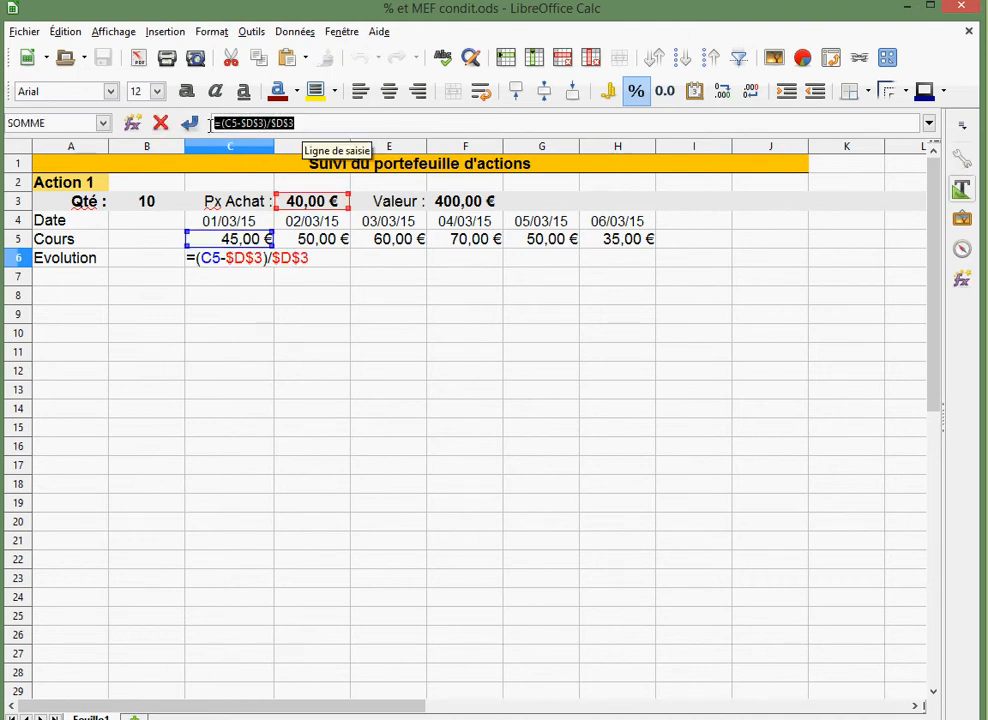
left_click(221, 333)
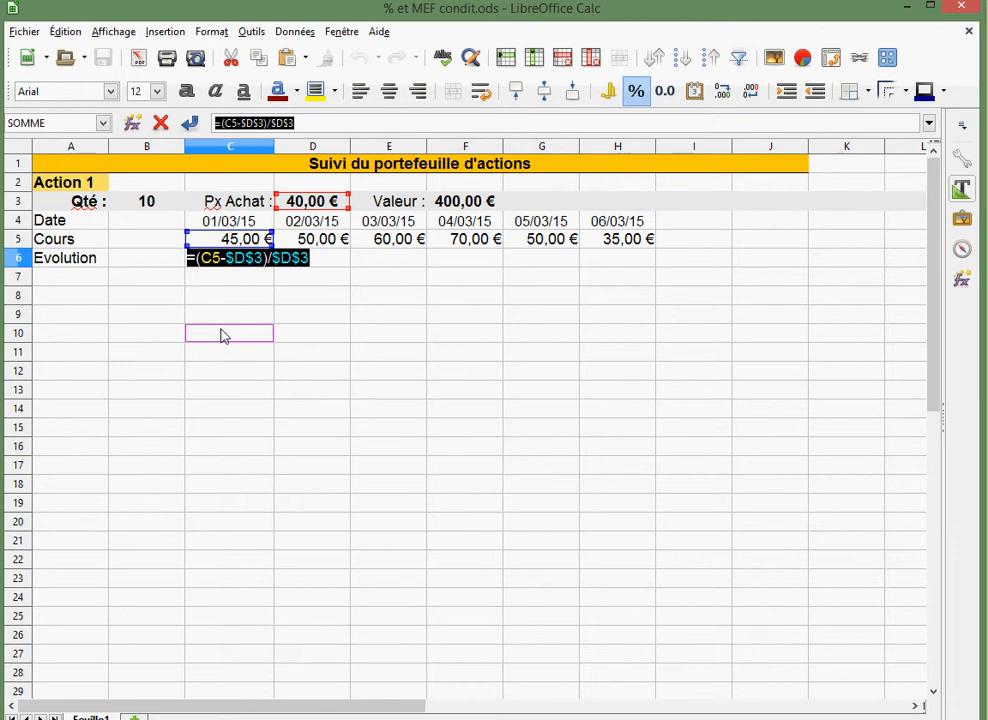
key("Return")
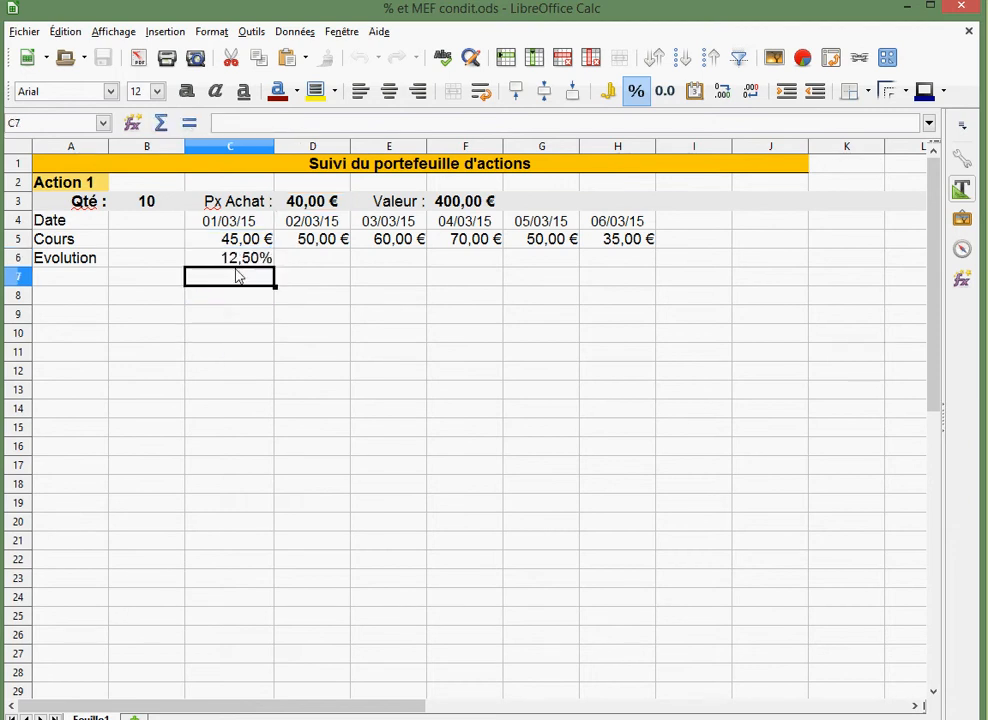
- Start a conditional formatting rule on cell C6 for cell values greater than or equal to 0 (supérieur ou égal à)
left_click(238, 259)
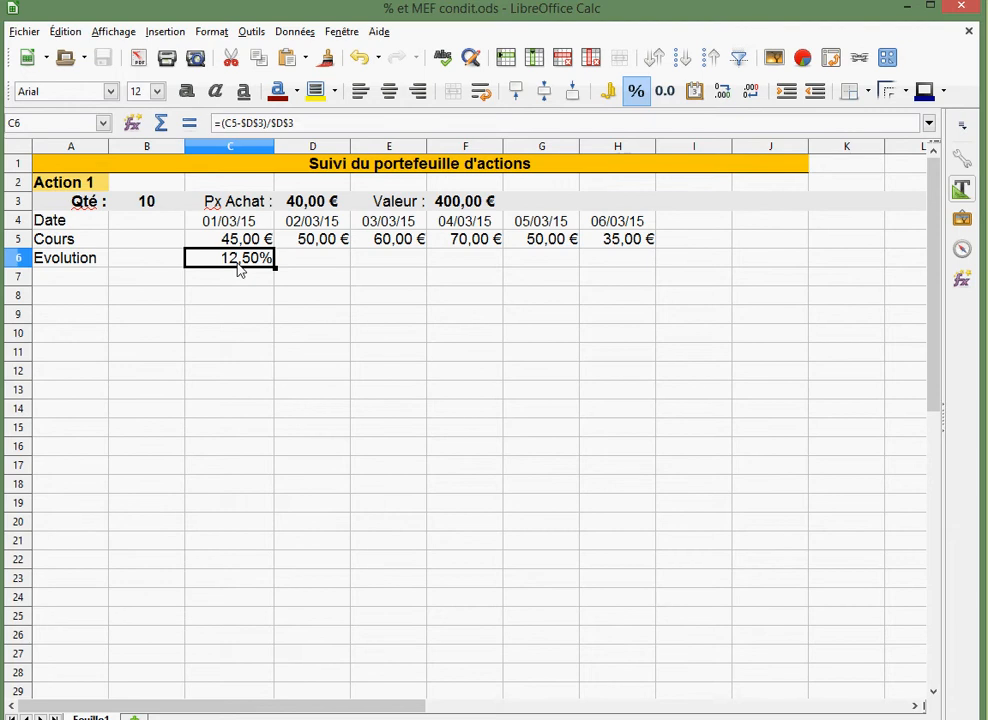
left_click(214, 32)
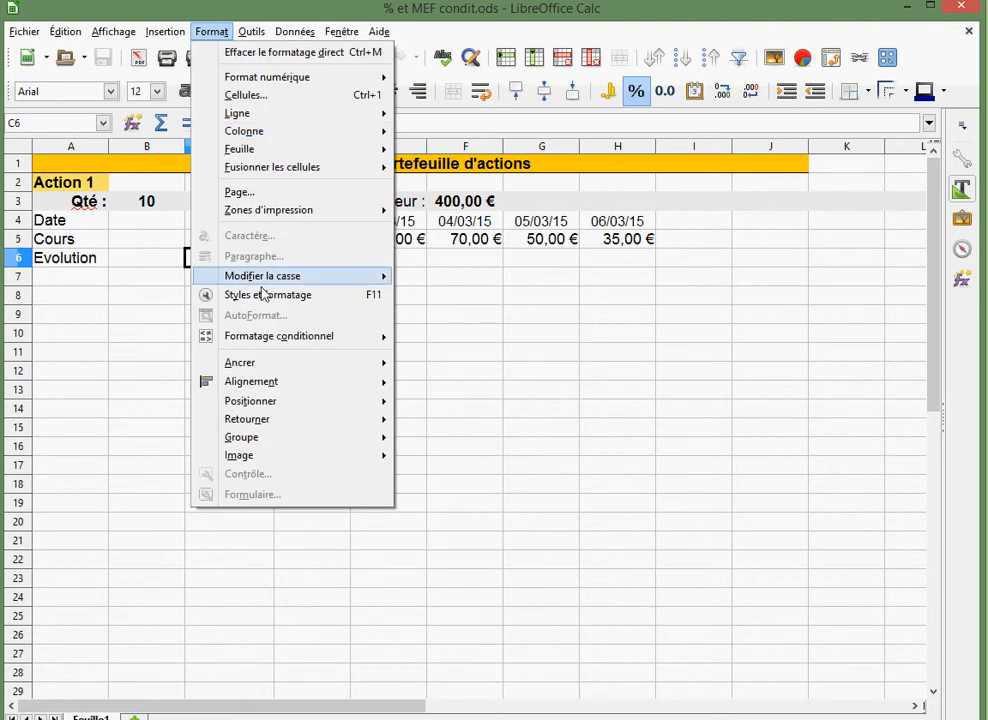
mouse_move(283, 338)
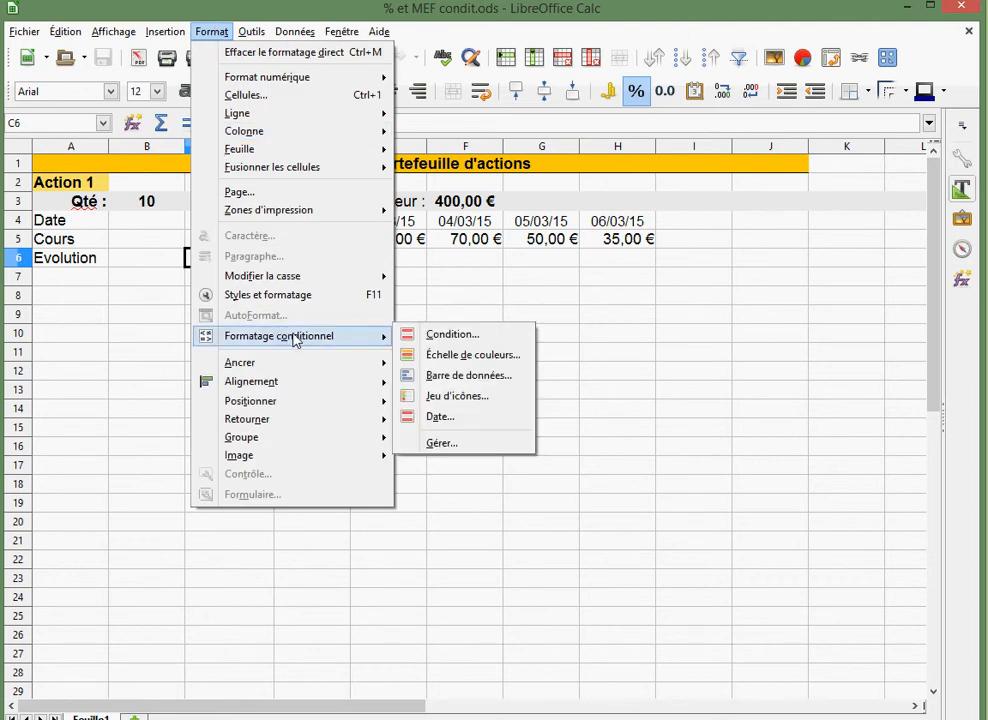
left_click(412, 336)
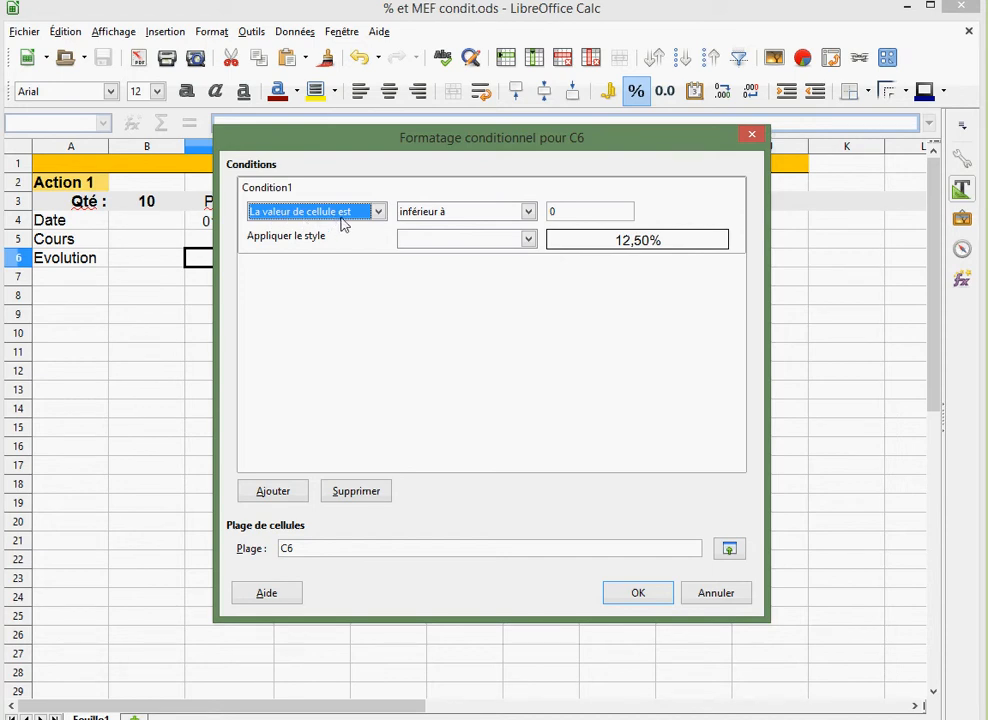
left_click(529, 213)
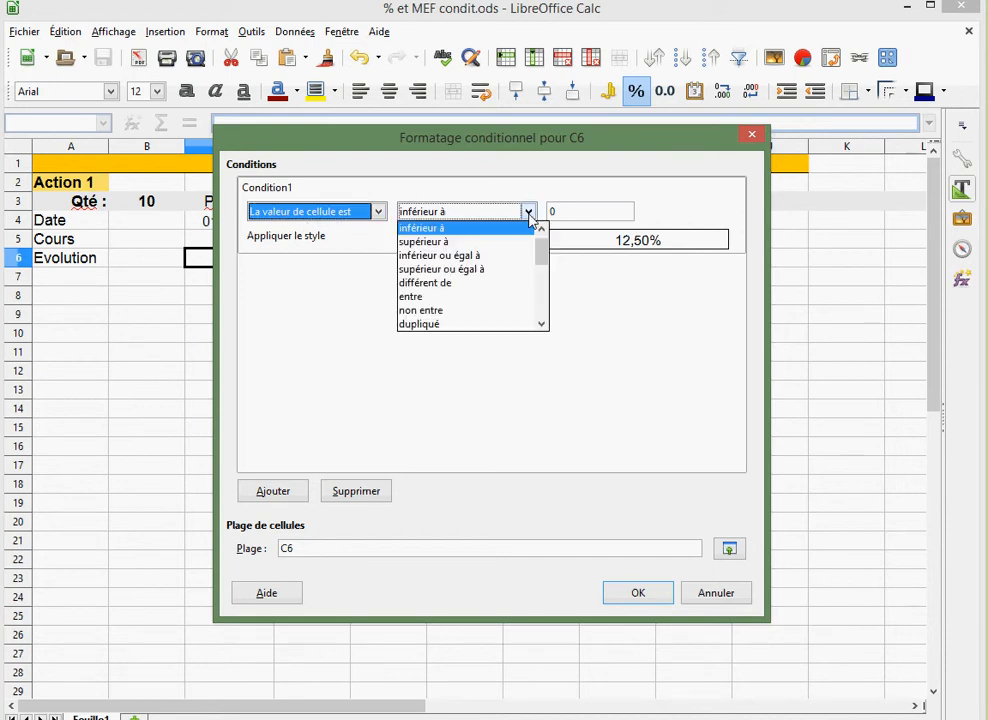
left_click(497, 272)
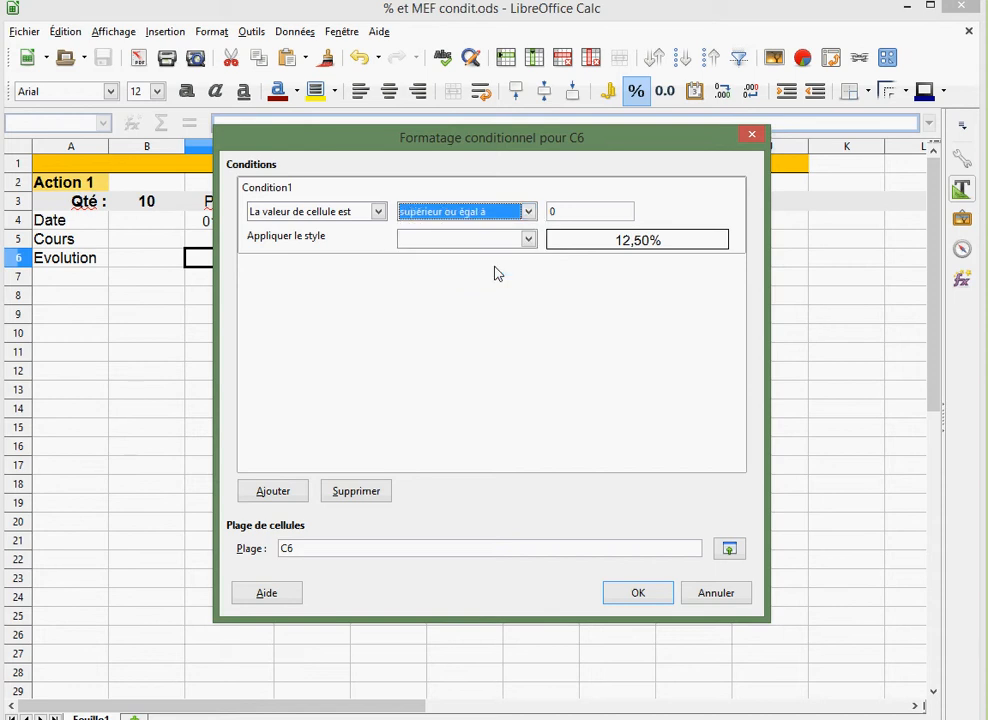
left_click(560, 210)
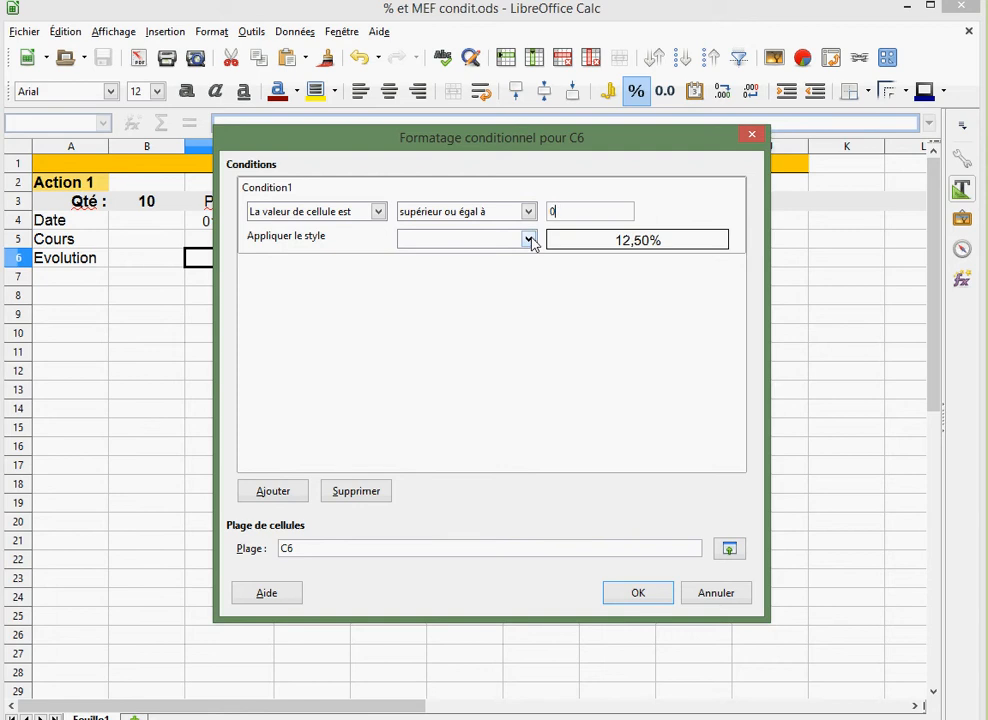
- Create a new cell style named "% positif" for the first condition
left_click(529, 240)
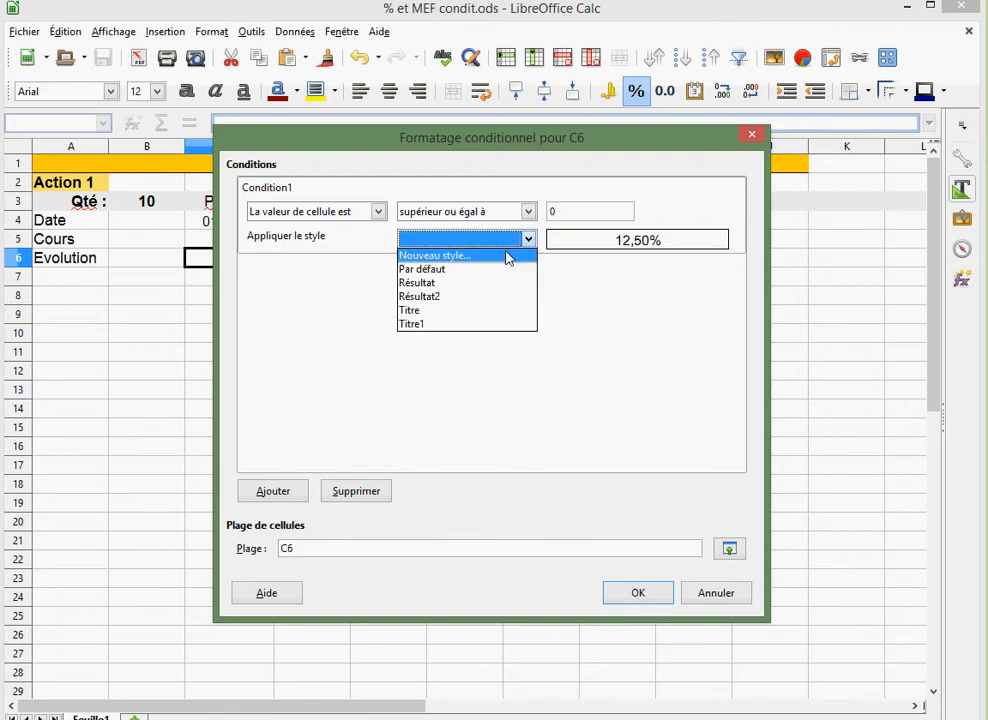
left_click(507, 257)
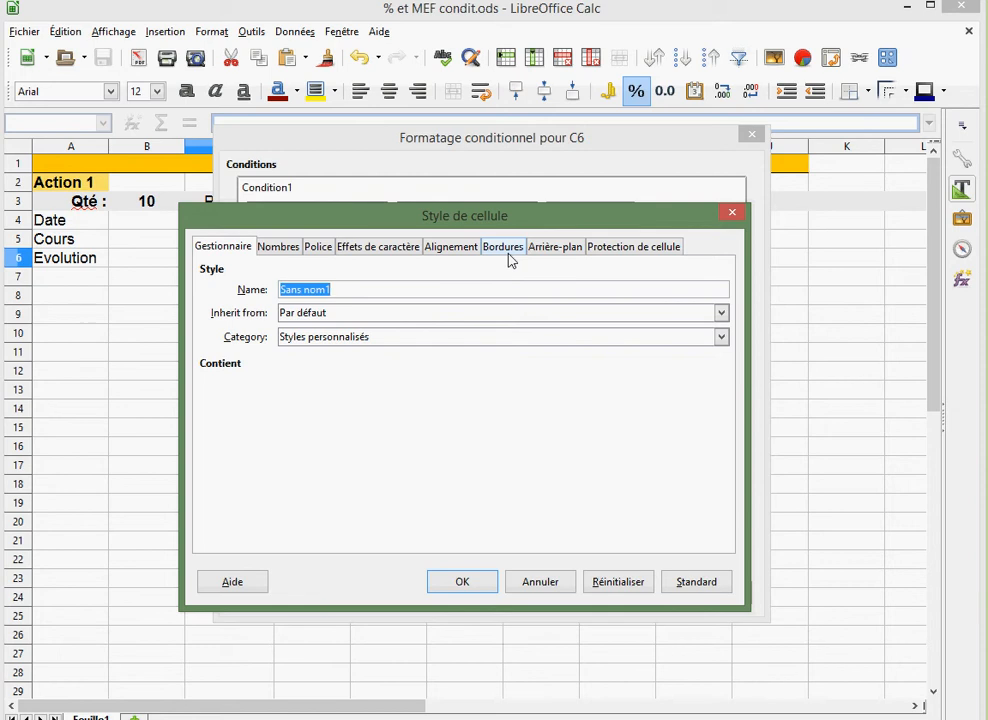
type("%")
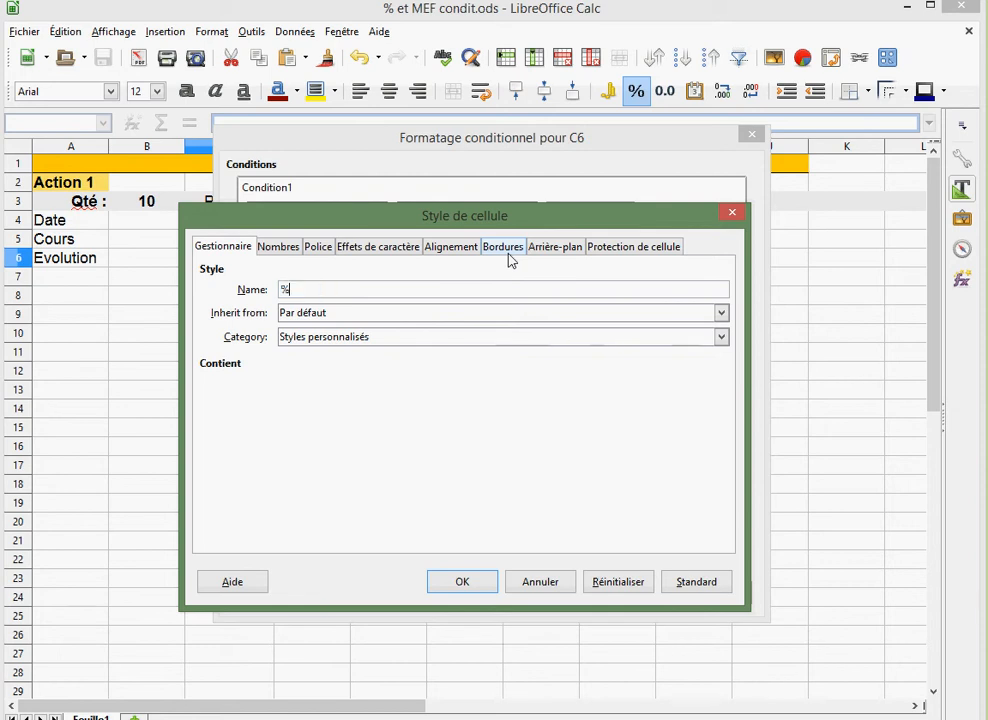
type(" positif")
- Set the "% positif" style's font colour to Vert 4 and apply the conditional formatting to C6
left_click(363, 252)
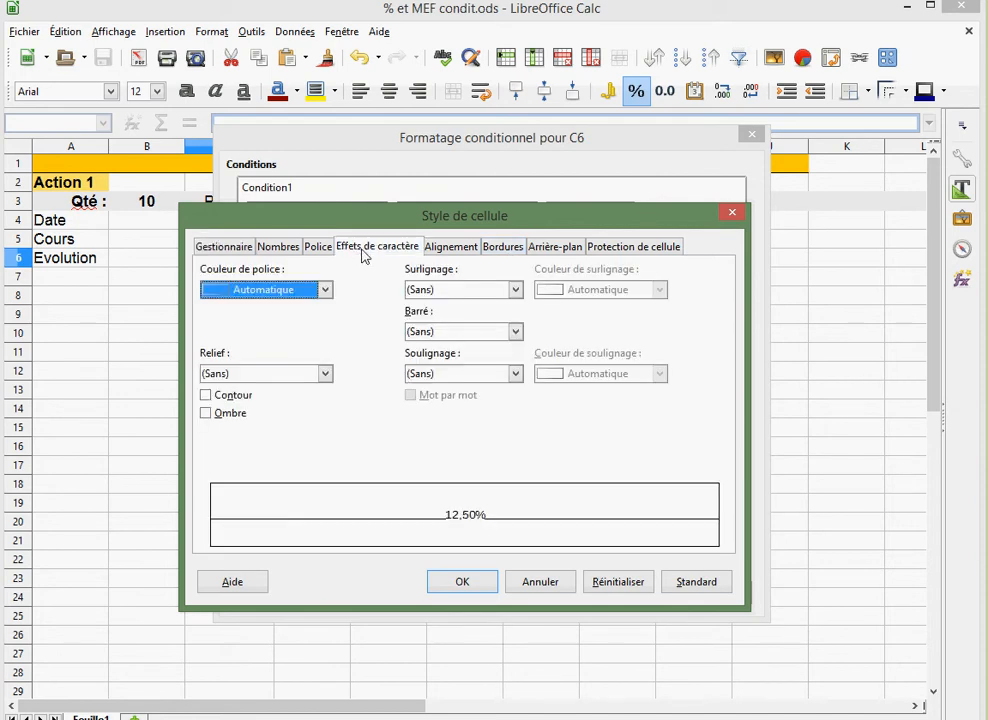
left_click(325, 290)
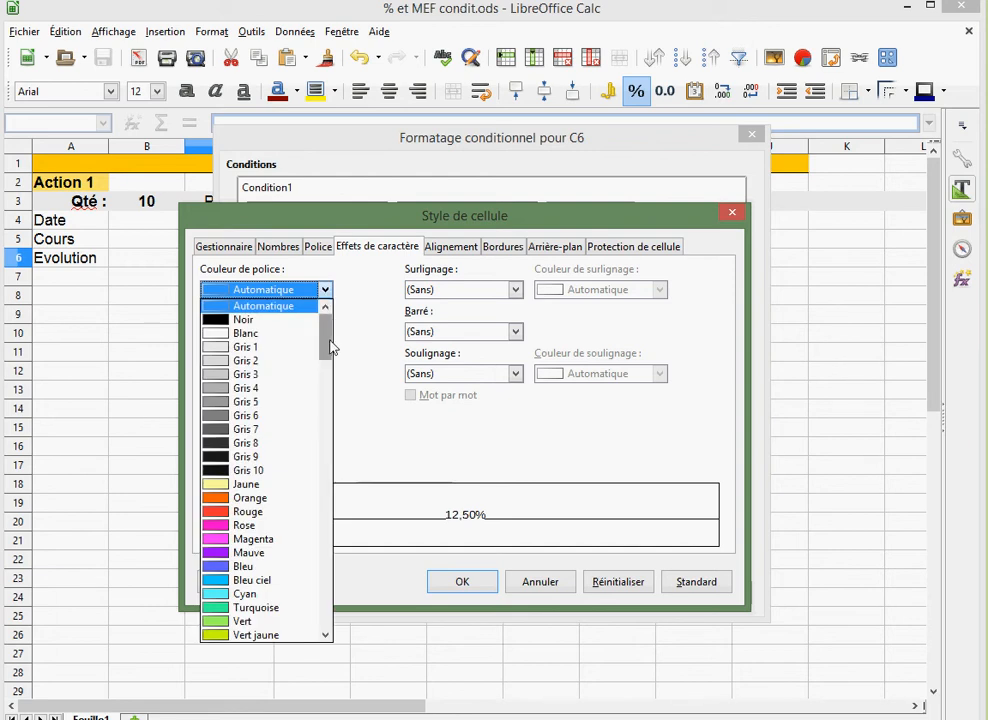
scroll(329, 350, "down", 1)
left_click_drag(329, 350, 326, 455)
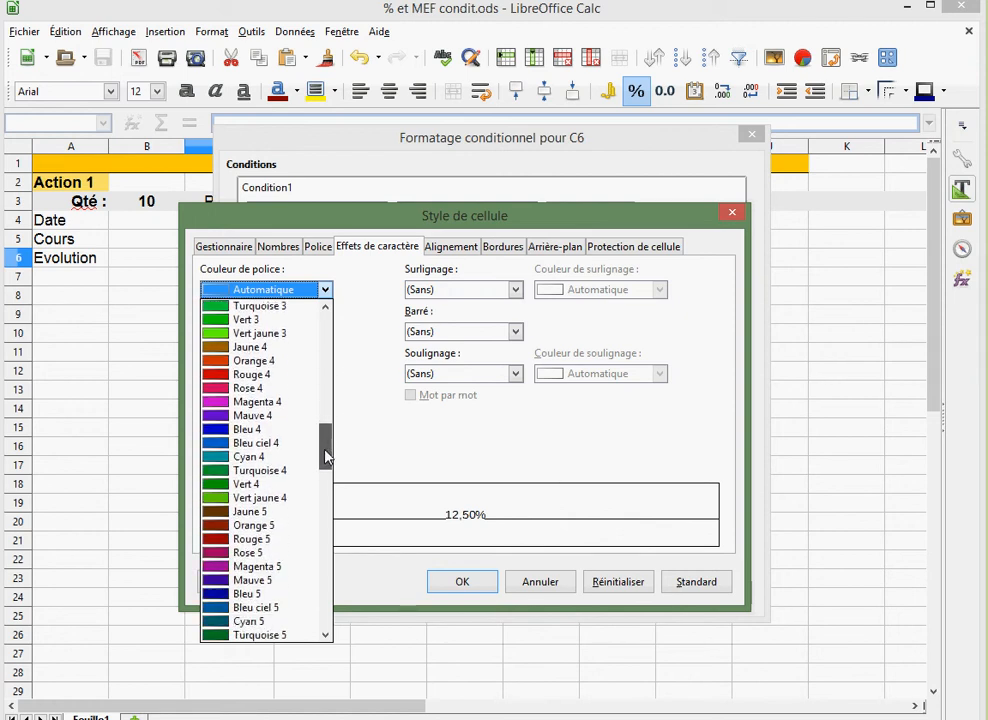
left_click(276, 489)
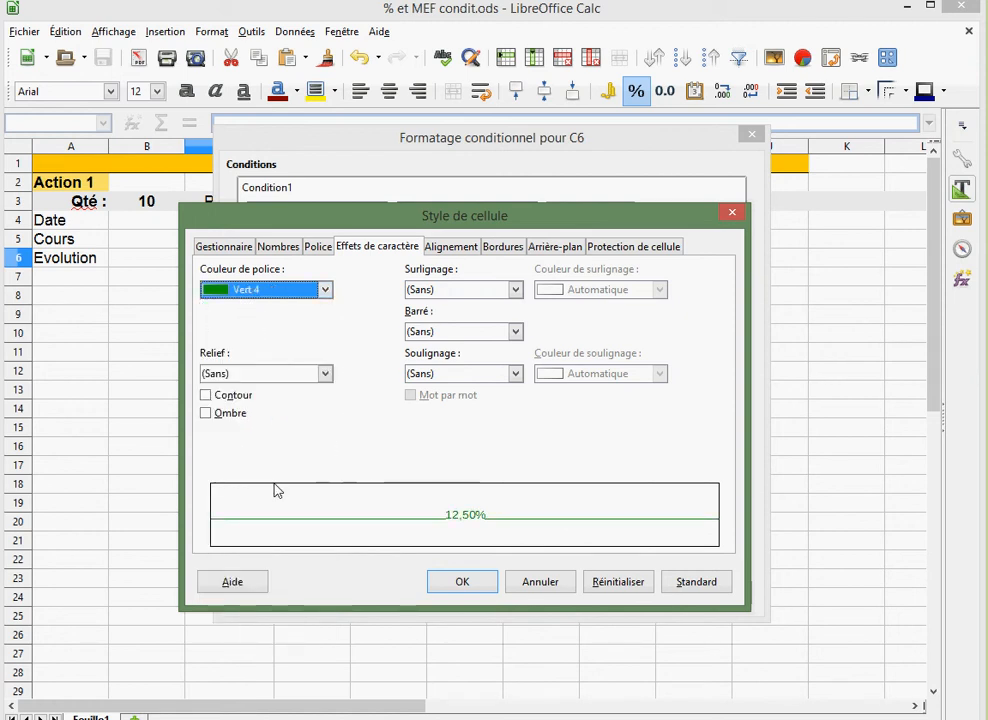
left_click(463, 583)
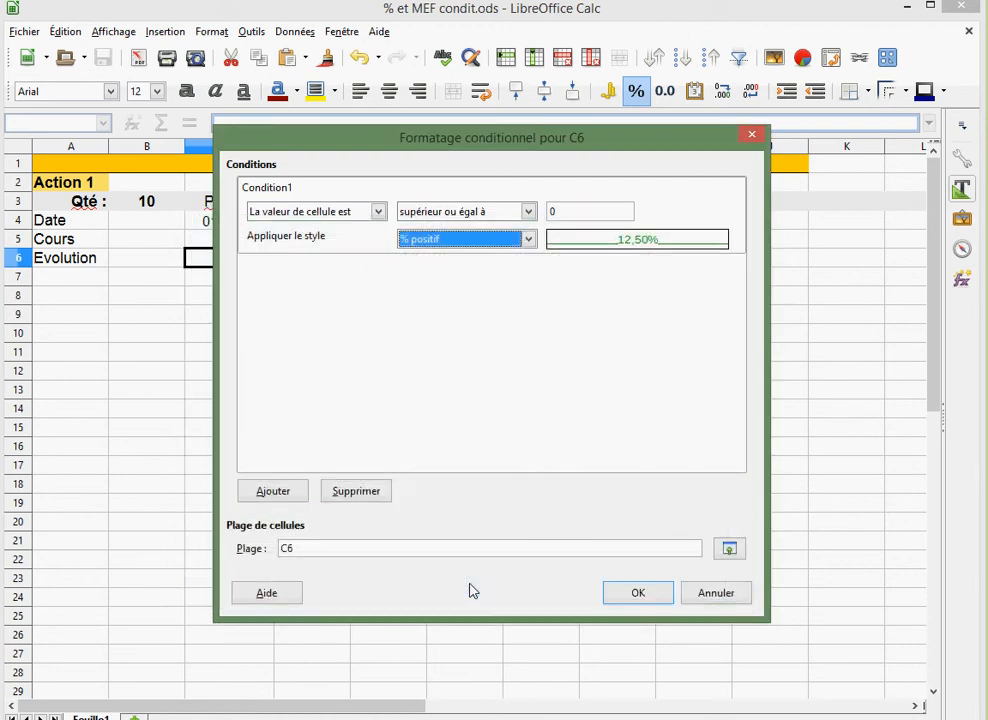
left_click(634, 593)
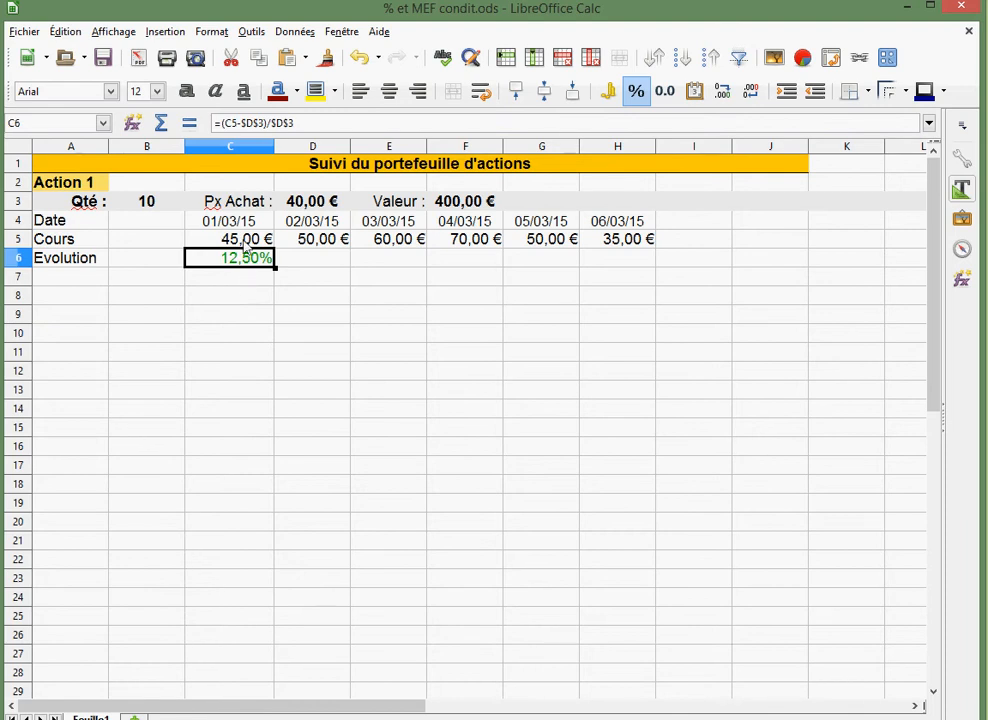
- Add a second condition to C6's conditional formatting for cell values less than 0 (inférieur à)
left_click(222, 38)
mouse_move(275, 343)
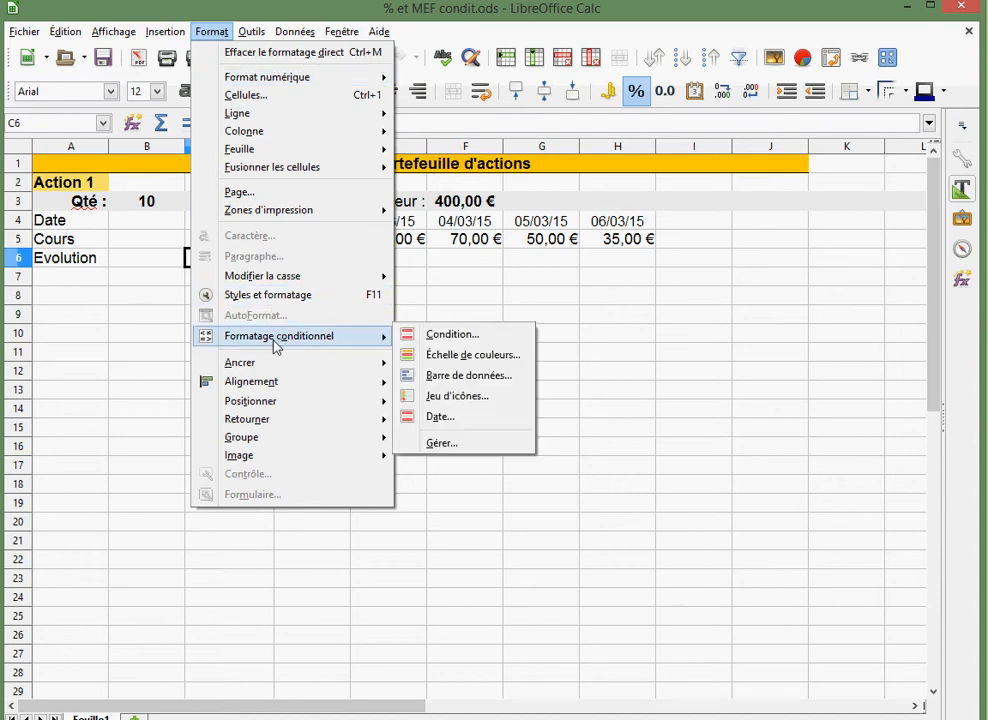
left_click(432, 336)
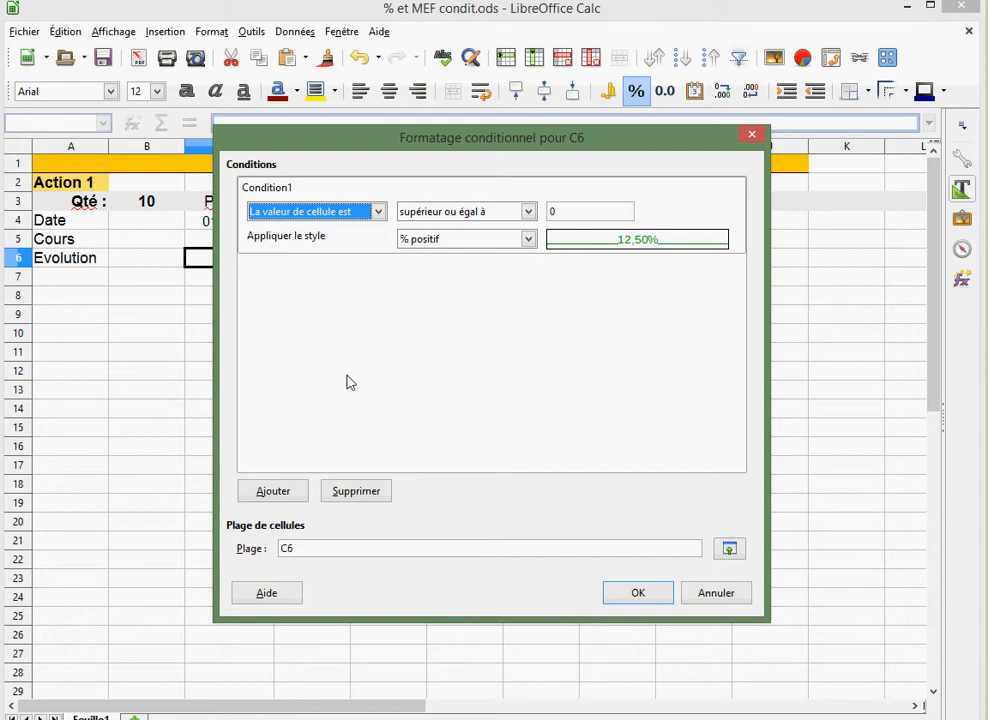
left_click(263, 497)
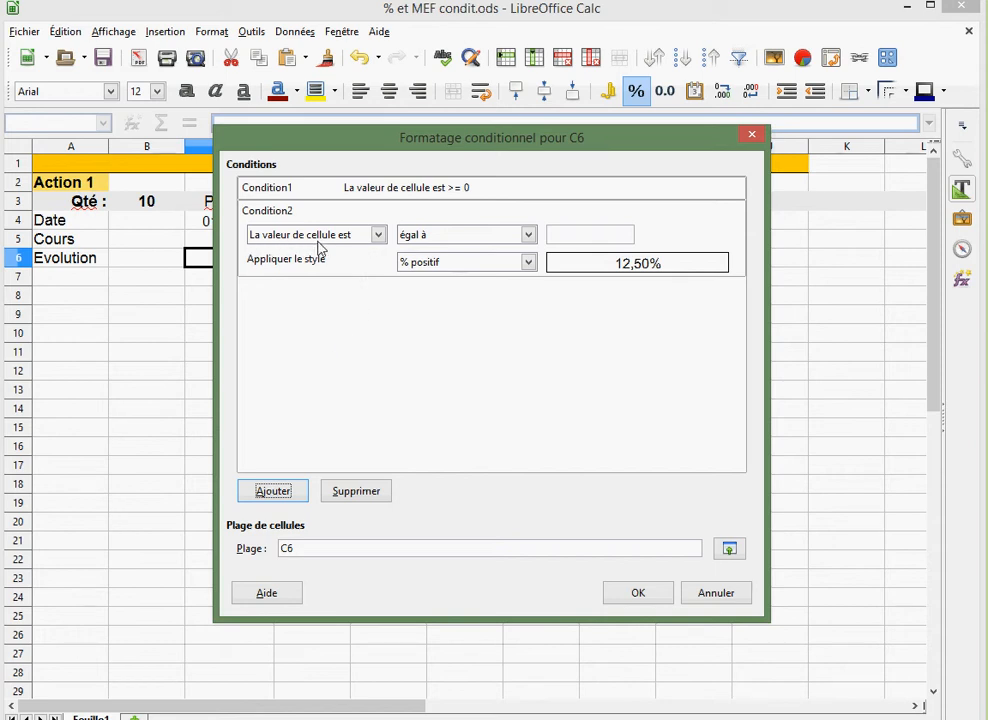
left_click(527, 236)
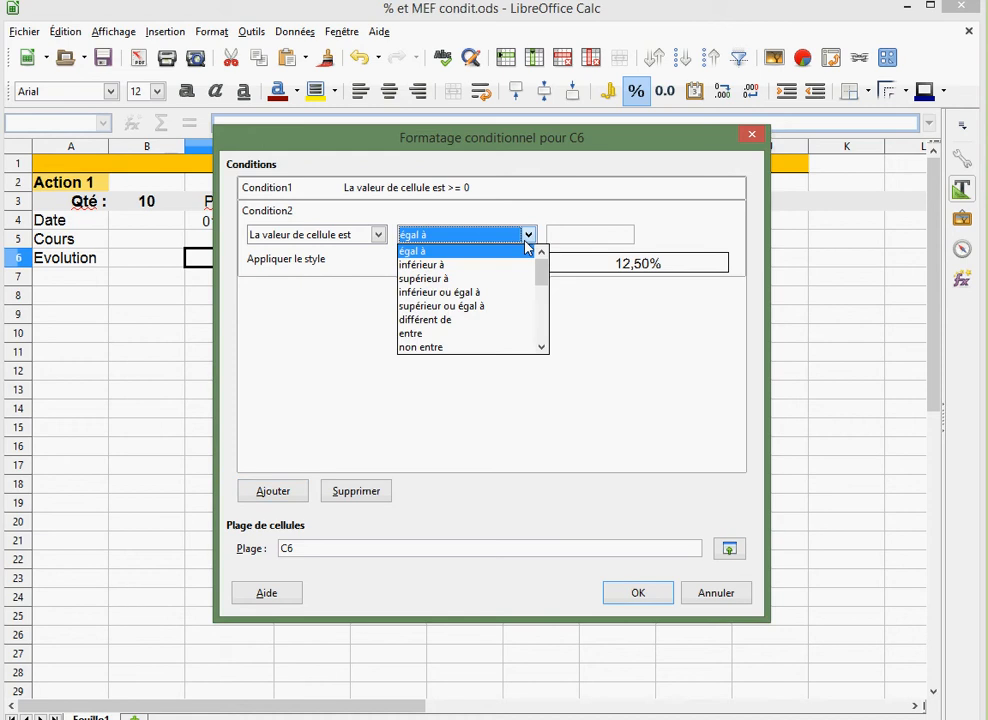
left_click(501, 265)
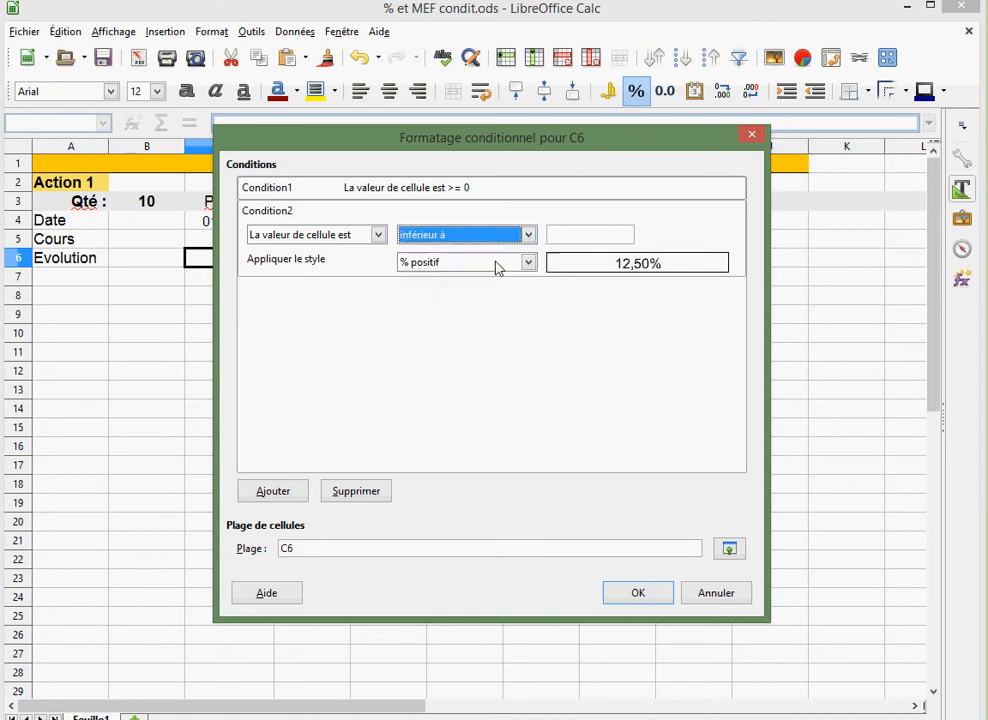
left_click(573, 236)
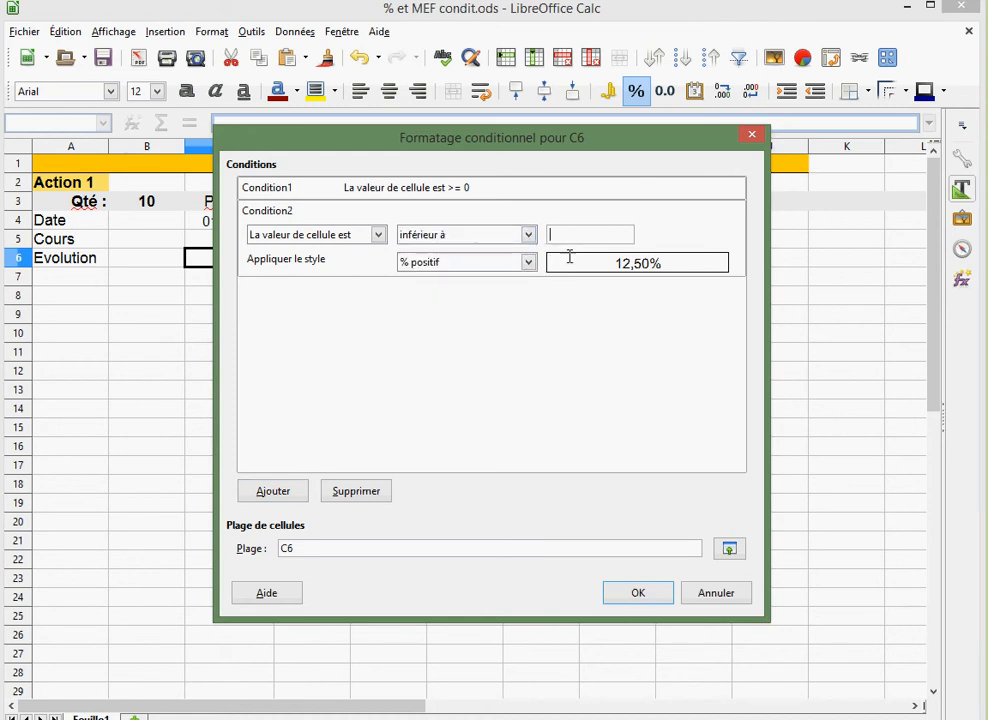
type("0")
- Create a new cell style named "% négatif" for the second condition
left_click(529, 263)
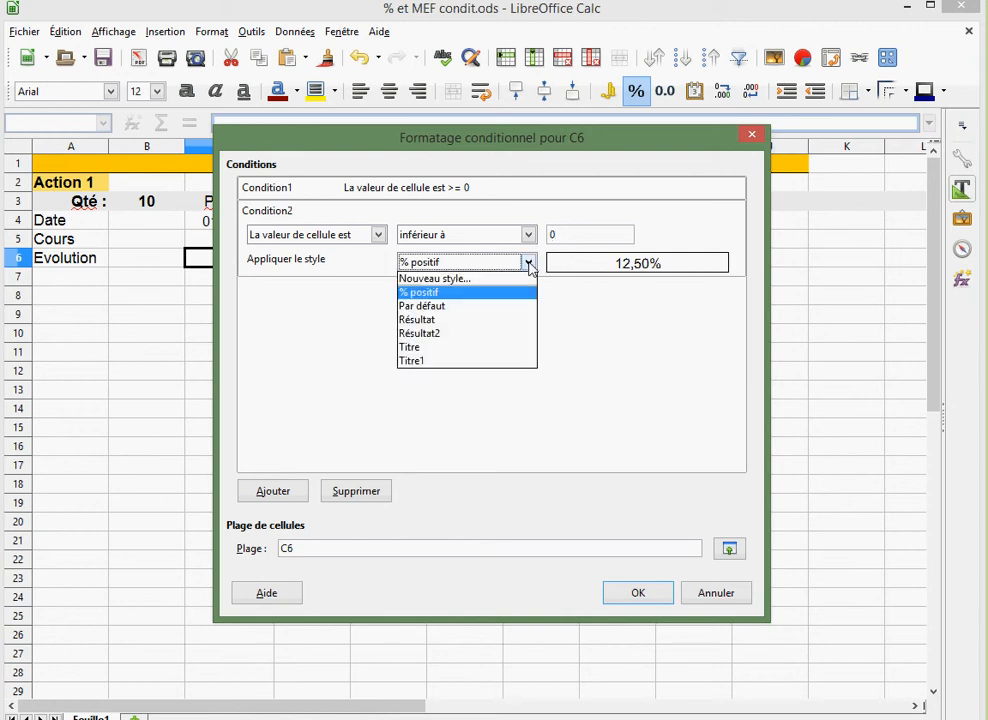
left_click(512, 281)
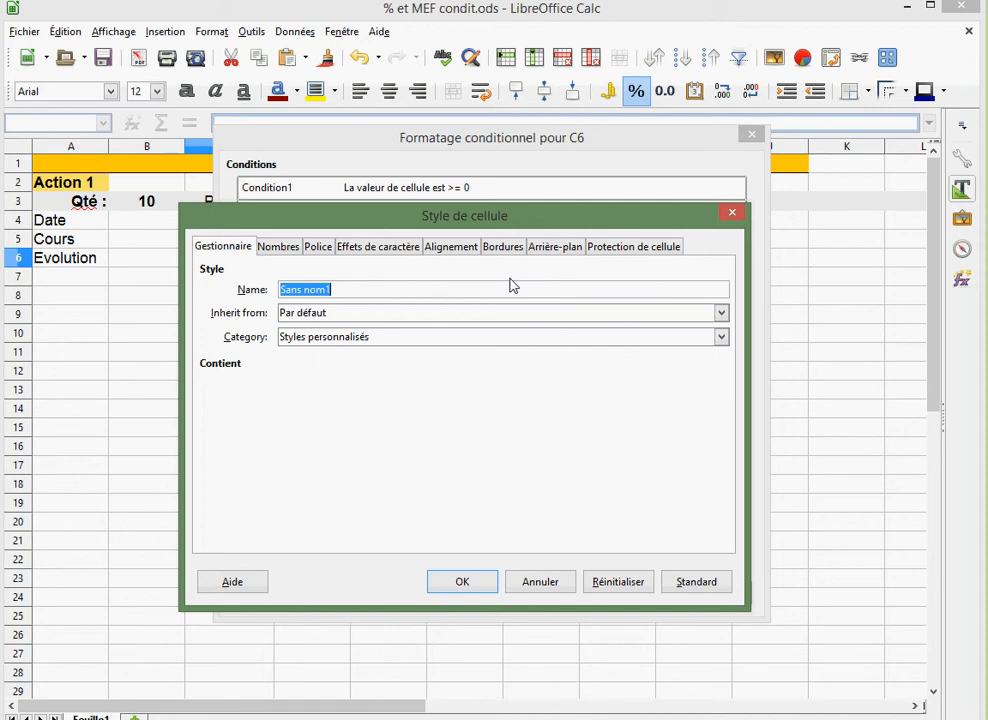
type("%")
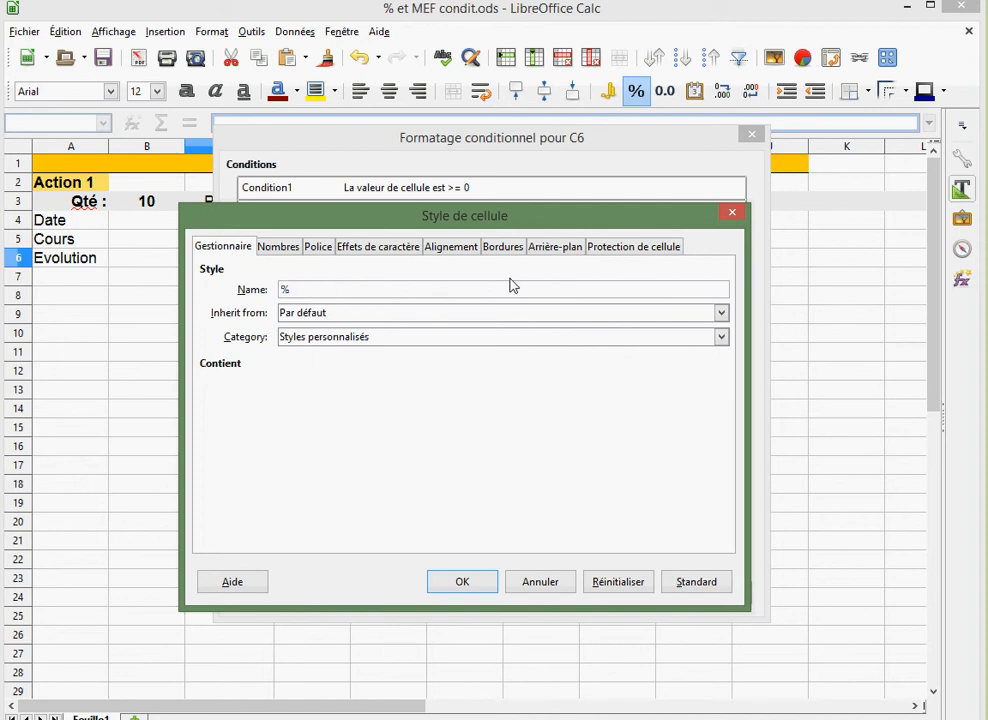
type(" négatif")
- Set the "% négatif" style's font colour to Rouge and apply both conditions to C6
left_click(393, 249)
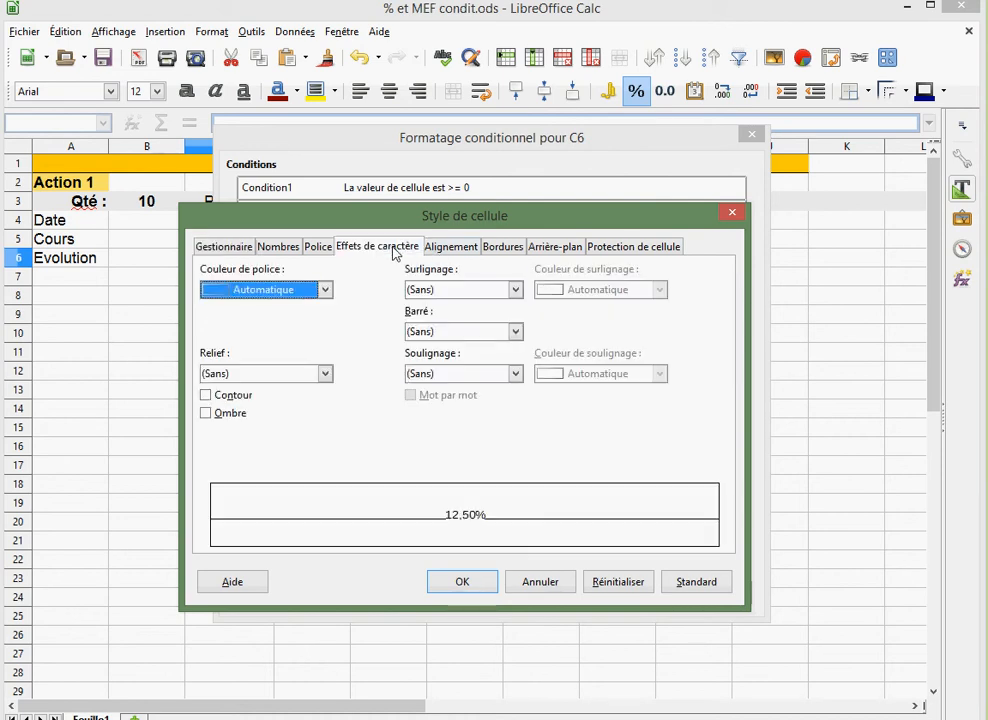
left_click(325, 290)
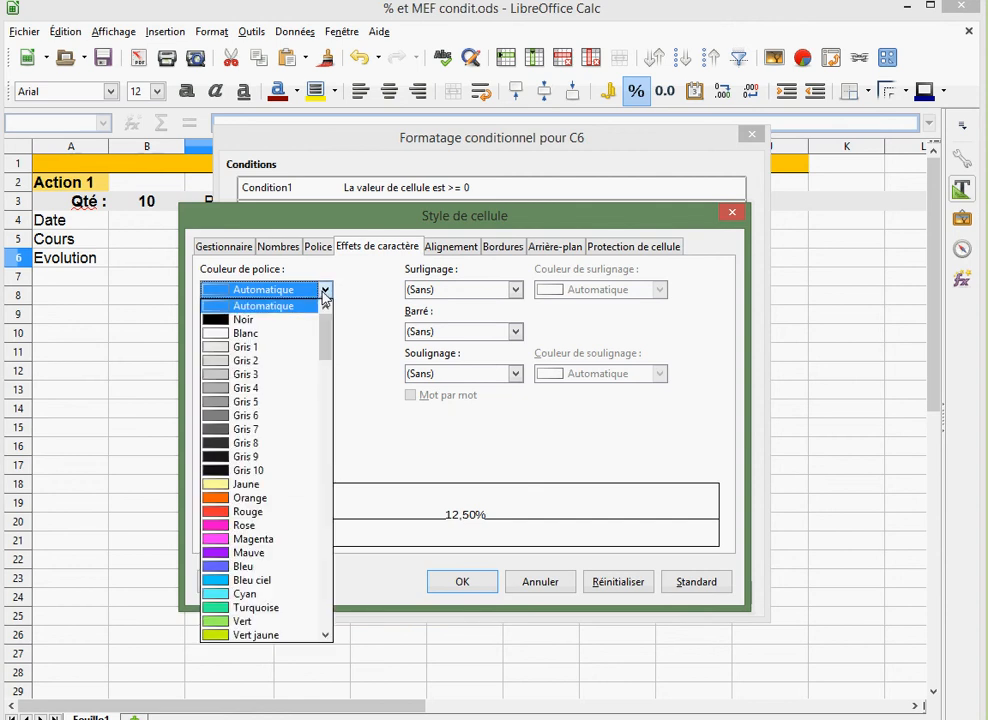
left_click(248, 512)
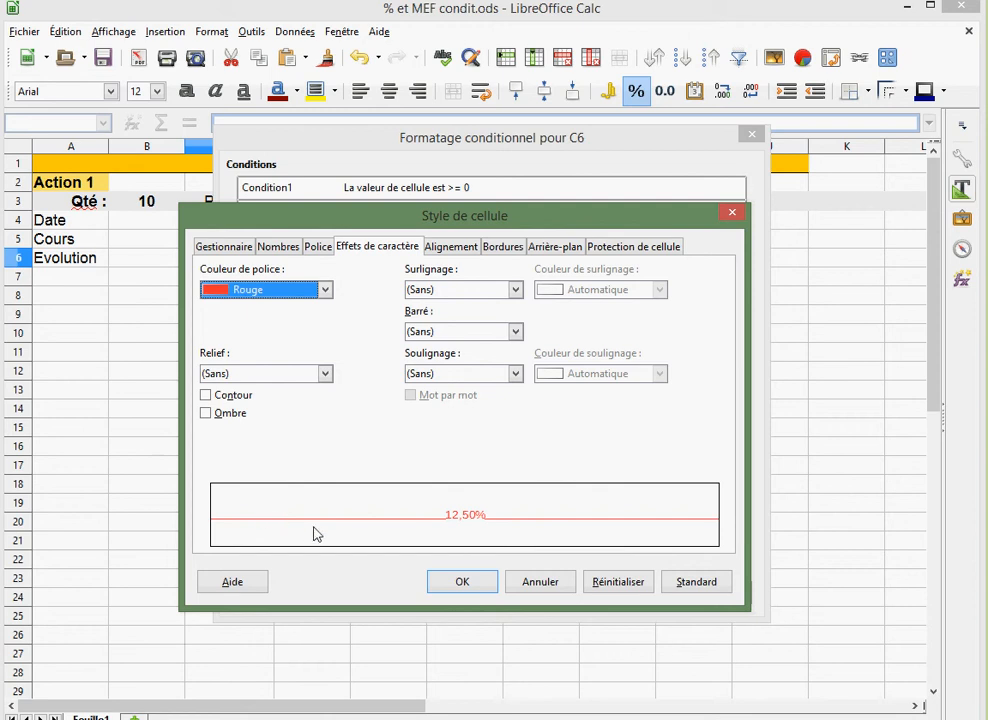
left_click(457, 580)
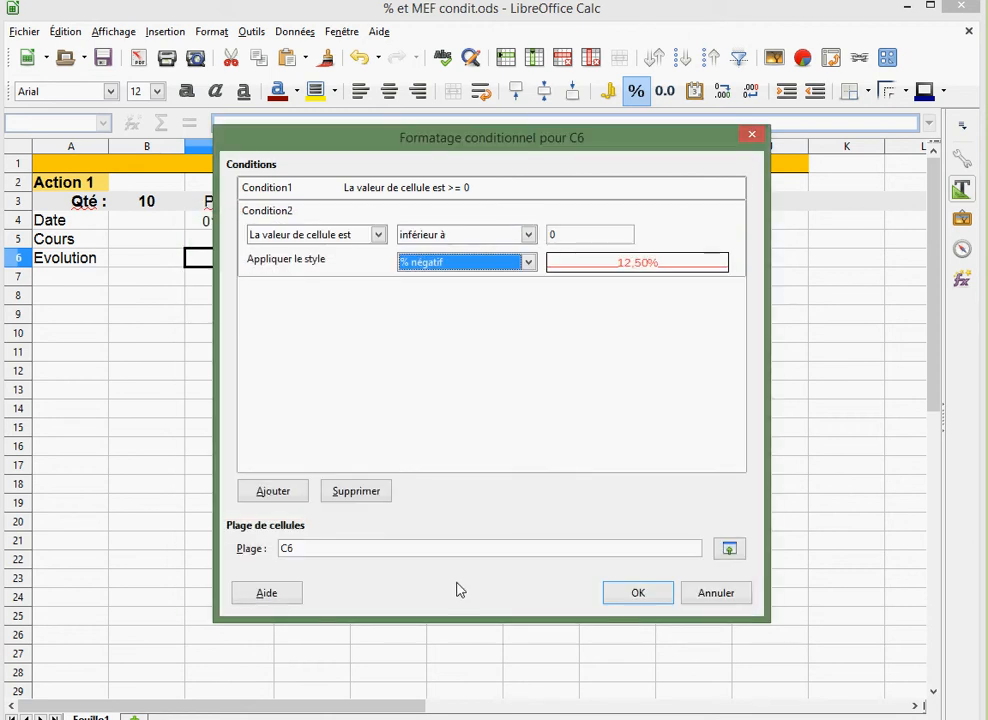
left_click(625, 593)
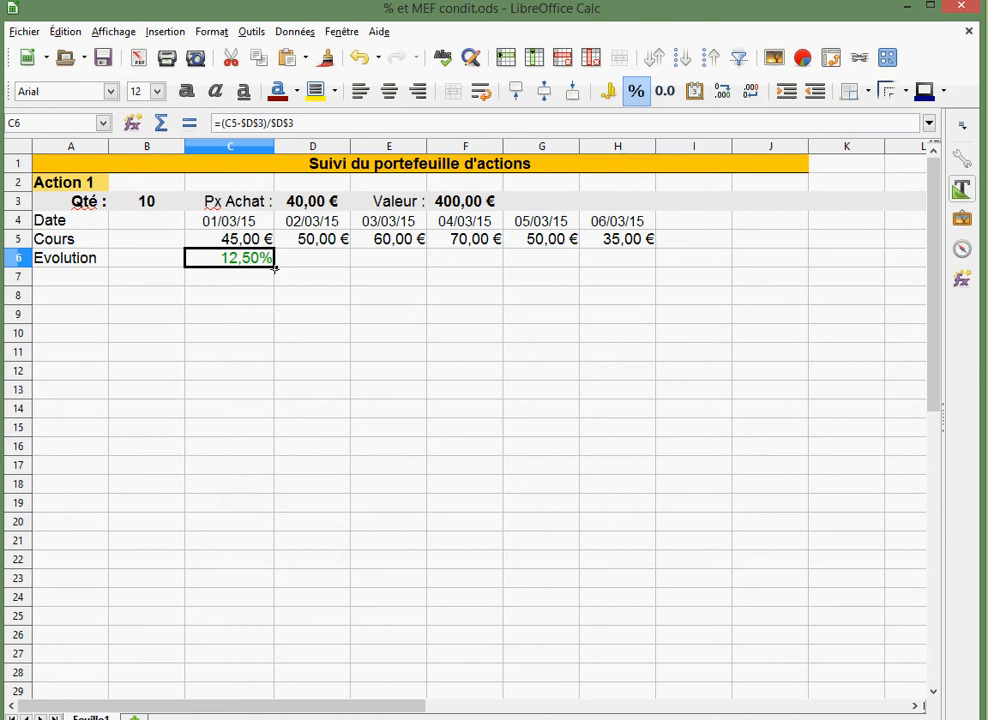
- Fill C6's formula and conditional formatting across the Evolution row to H6, and check the result in H6
left_click_drag(274, 266, 637, 264)
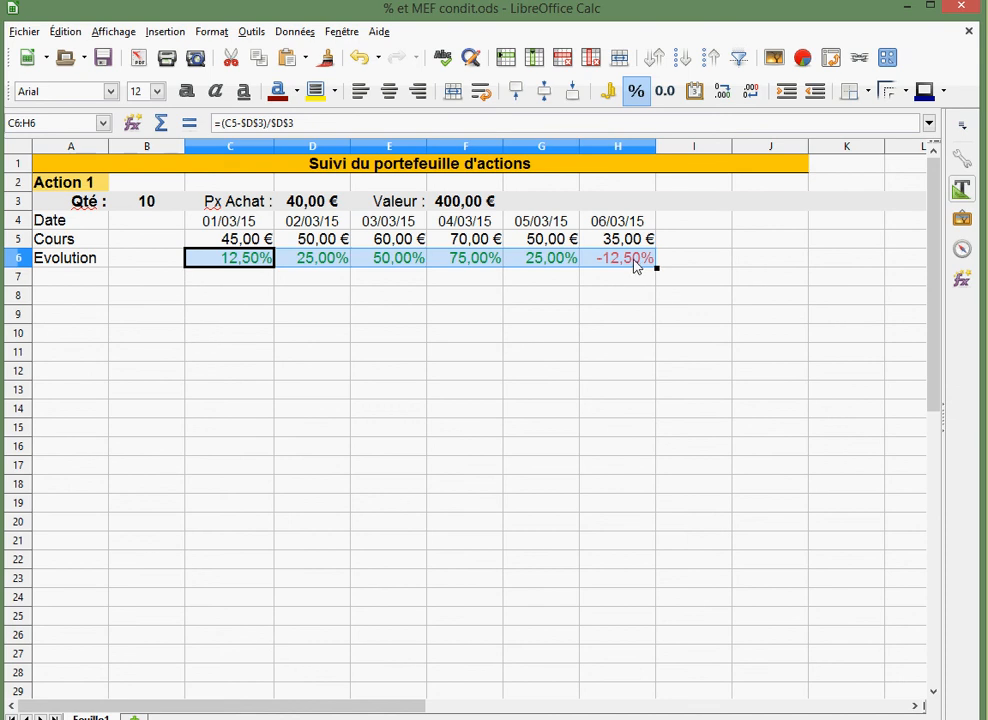
left_click(416, 283)
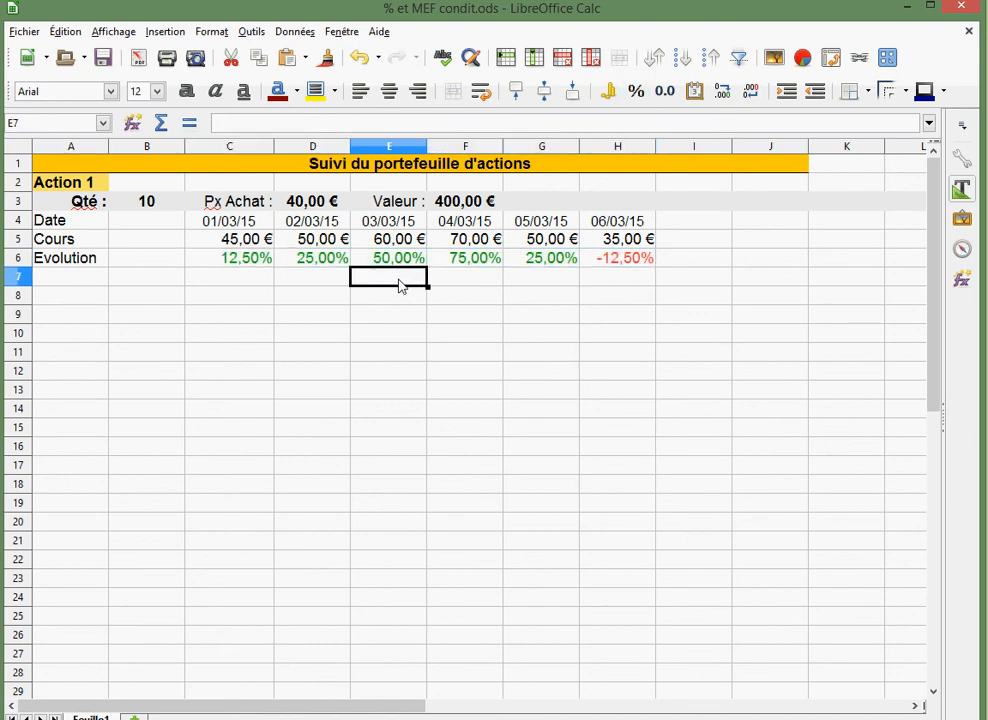
left_click(604, 262)
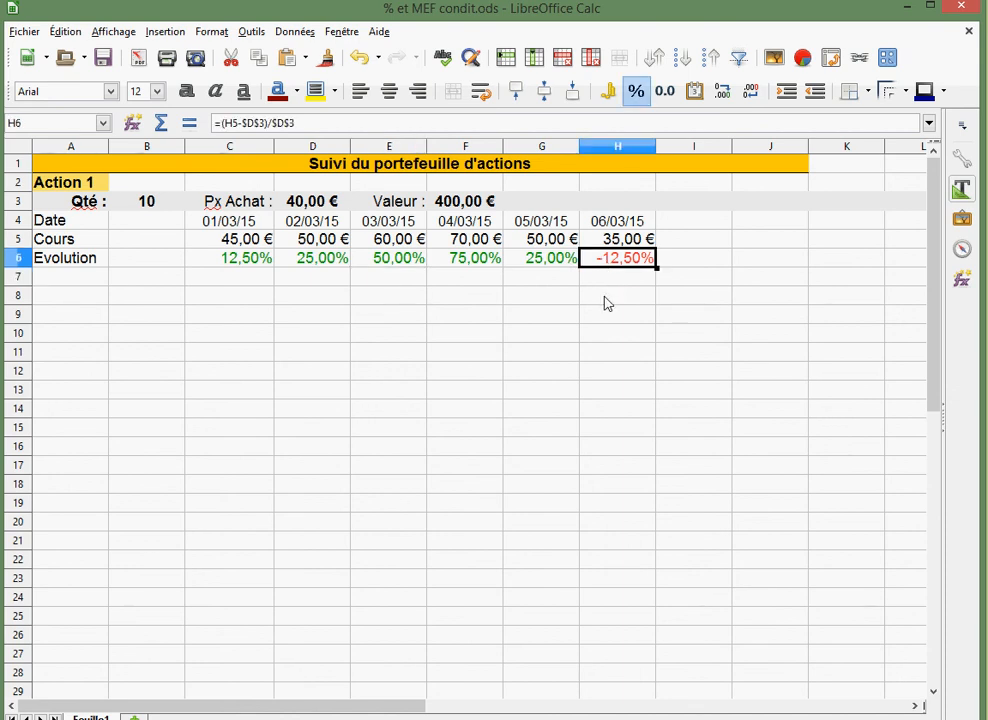